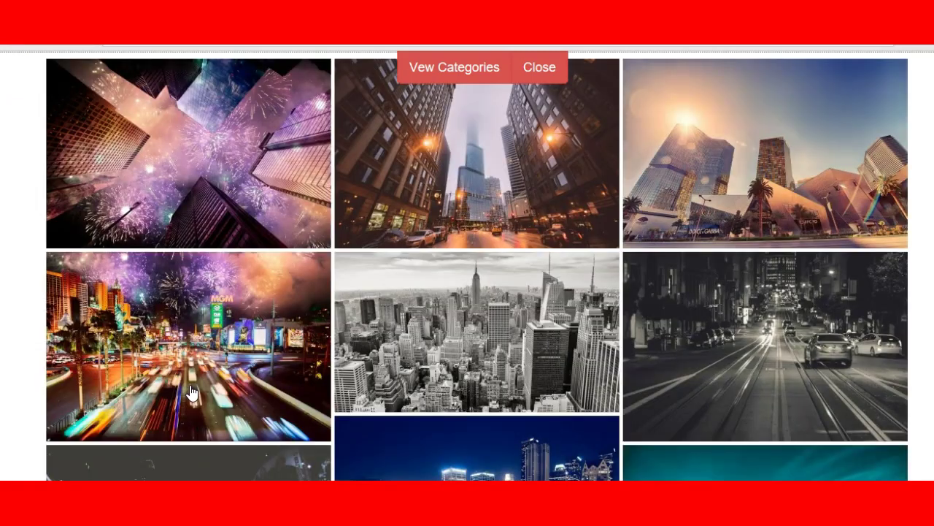
Use the night street photo with fireworks and light trails as the page background and confirm its phone crop
{"action": "left_click", "coordinate": [203, 330]}
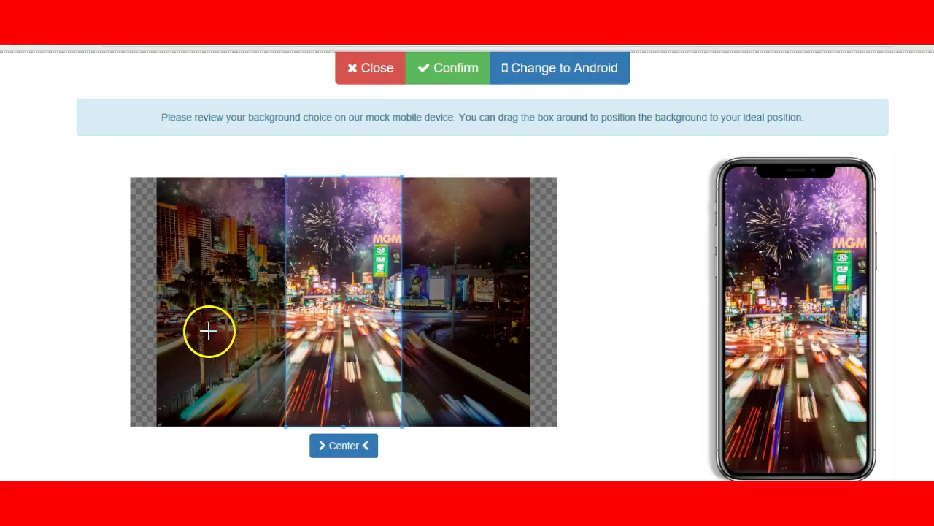
{"action": "left_click", "coordinate": [446, 67]}
{"action": "scroll", "coordinate": [813, 260], "scroll_direction": "down", "scroll_amount": 1}
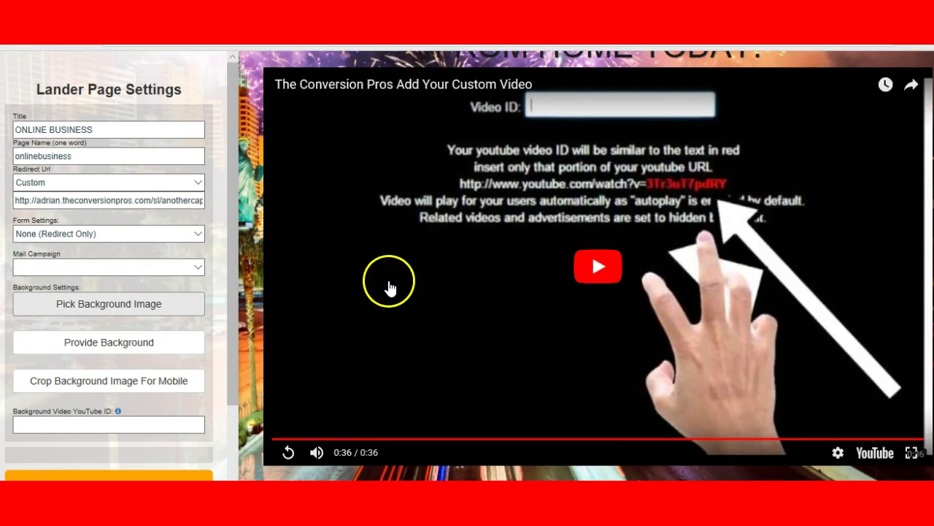
Switch the landing page to text editing and go to the Video ID field of the embedded video
{"action": "left_click_drag", "start_coordinate": [234, 305], "coordinate": [229, 427]}
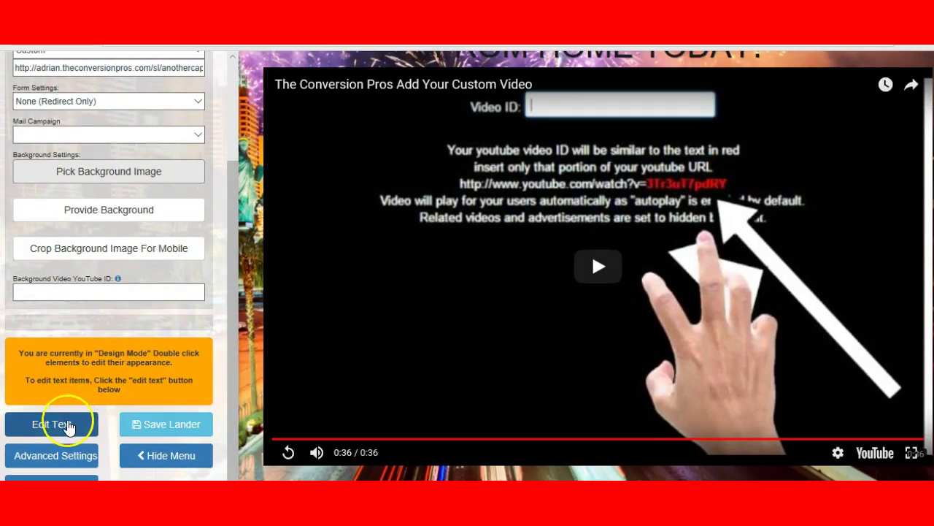
{"action": "left_click", "coordinate": [67, 425]}
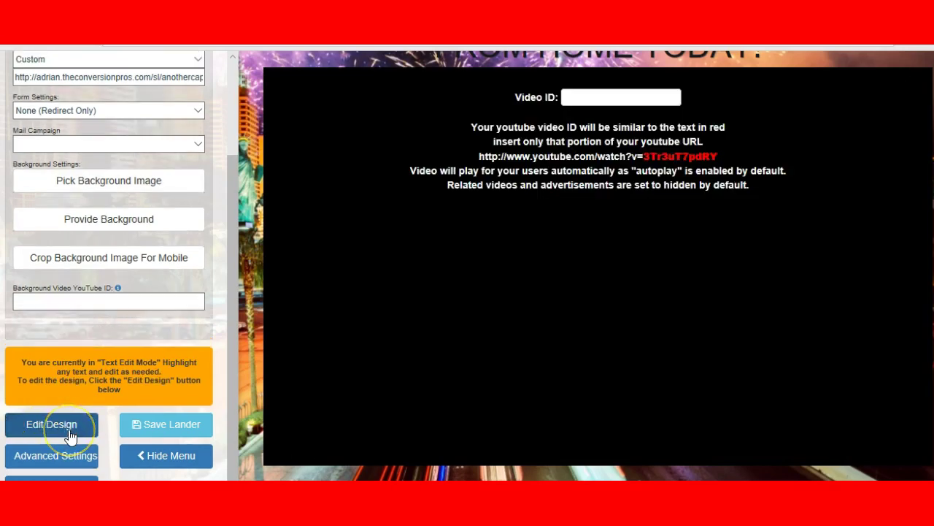
{"action": "left_click", "coordinate": [635, 92]}
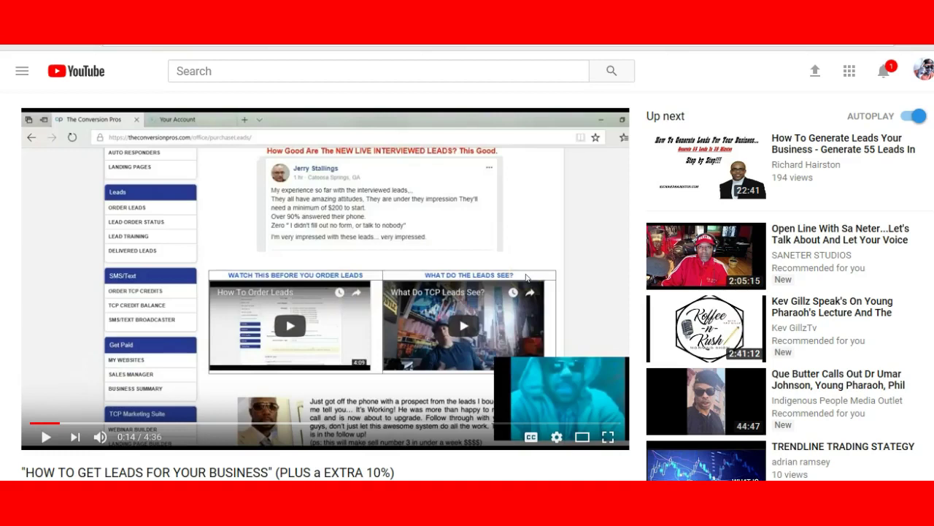
On YouTube, copy the video ID of "HOW TO GET LEADS FOR YOUR BUSINESS" from its page address
{"action": "left_click", "coordinate": [292, 52]}
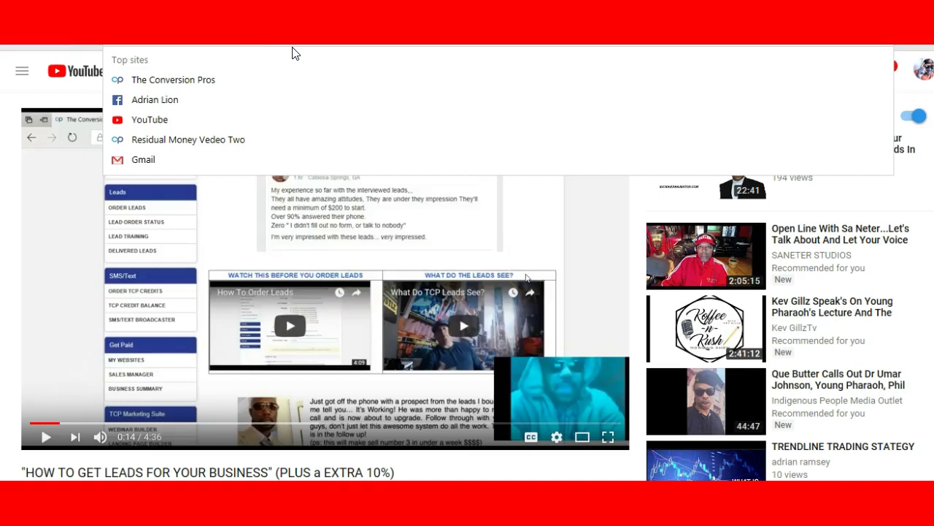
{"action": "right_click", "coordinate": [292, 52]}
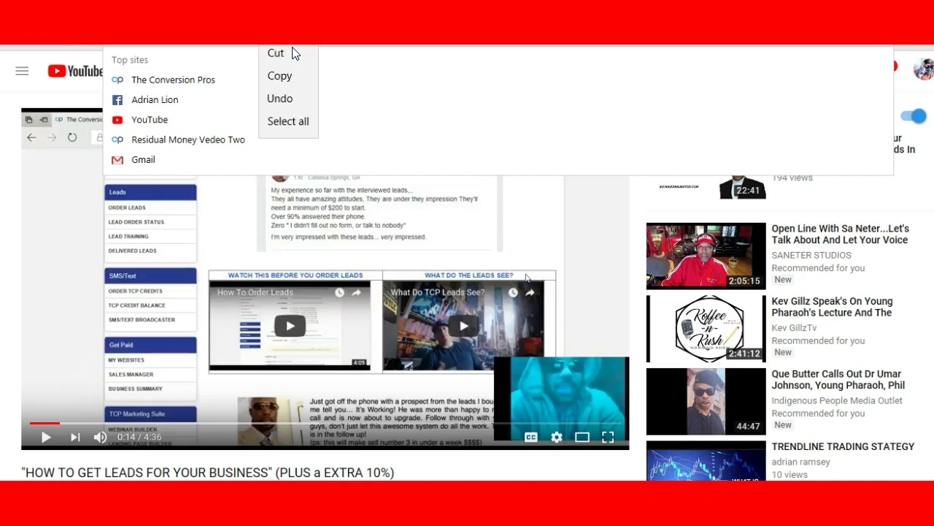
{"action": "left_click", "coordinate": [290, 79]}
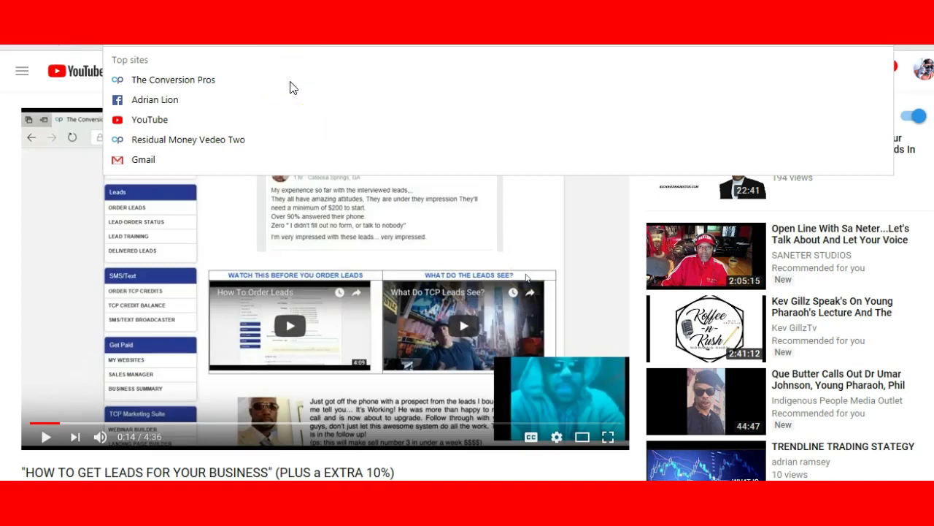
{"action": "left_click", "coordinate": [291, 82]}
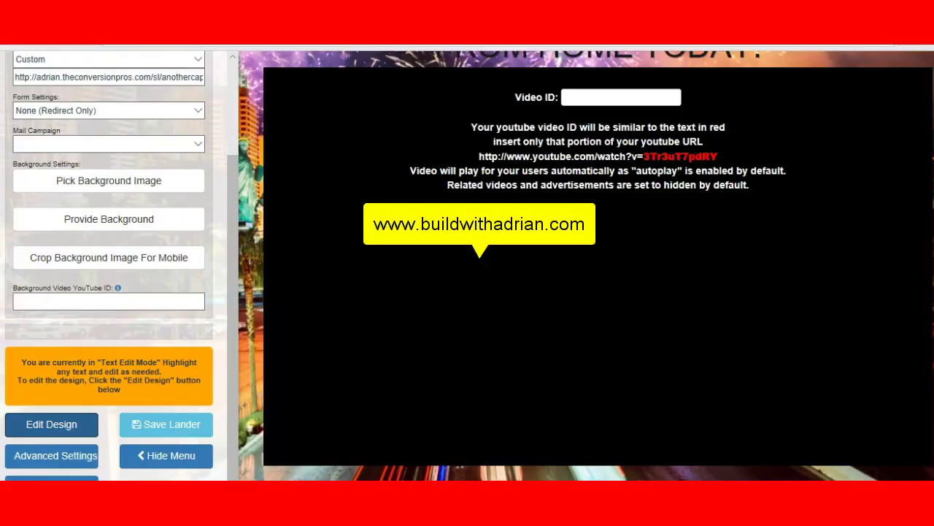
Paste ZOQipwxO0WQ as the embedded video's ID and return the page to design mode
{"action": "left_click", "coordinate": [575, 97]}
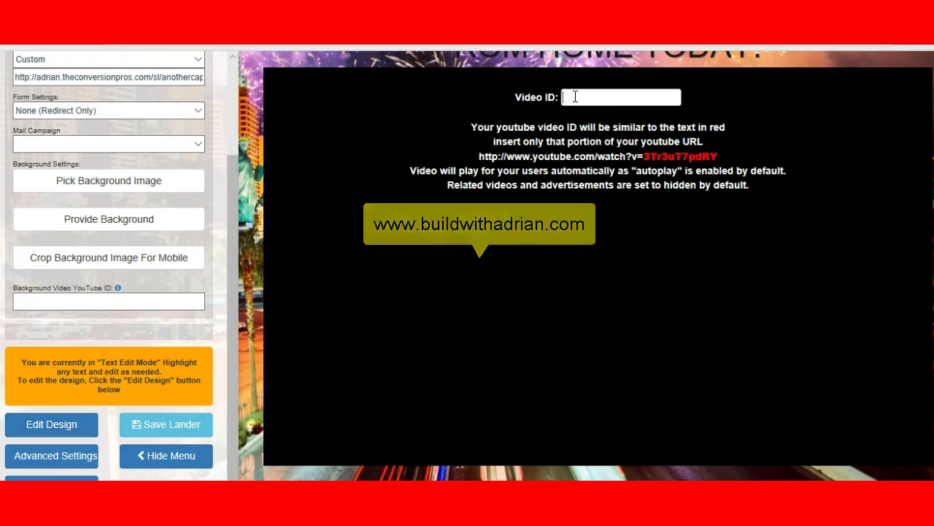
{"action": "right_click", "coordinate": [575, 96]}
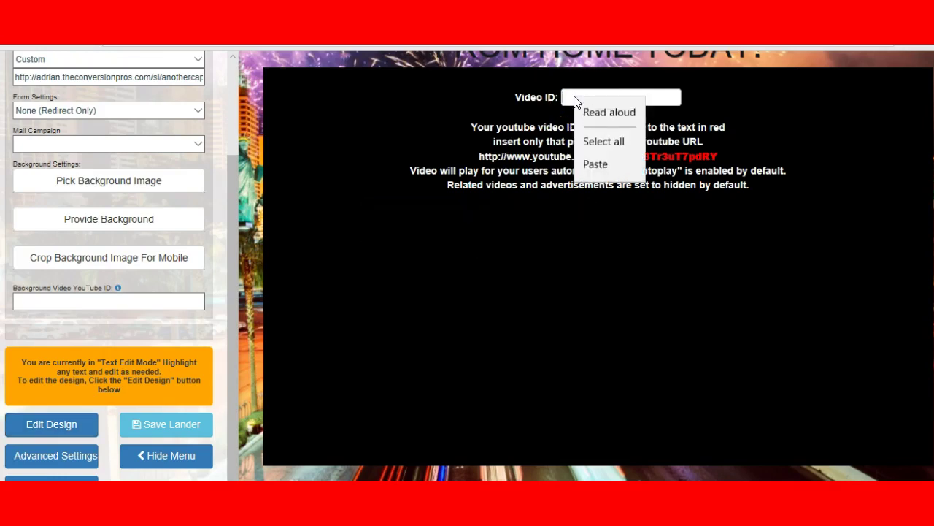
{"action": "left_click", "coordinate": [596, 168]}
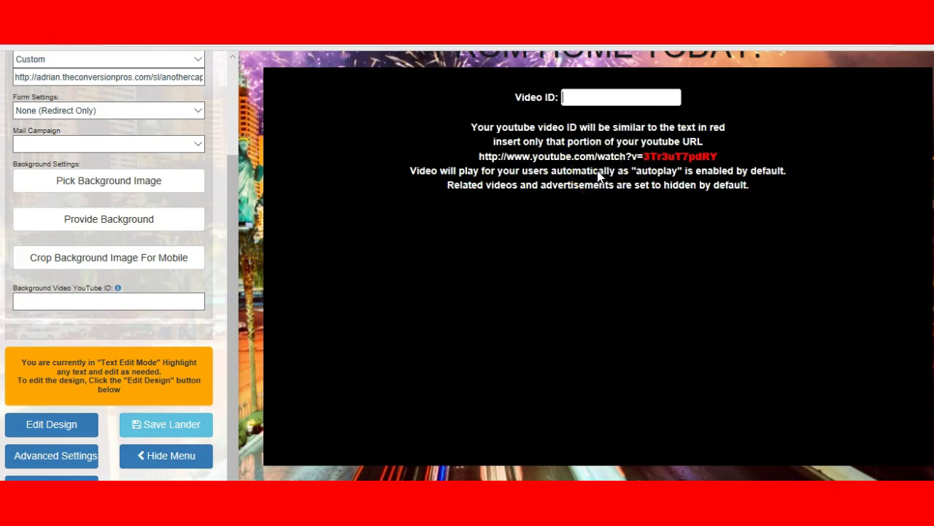
{"action": "key", "text": "ctrl+v"}
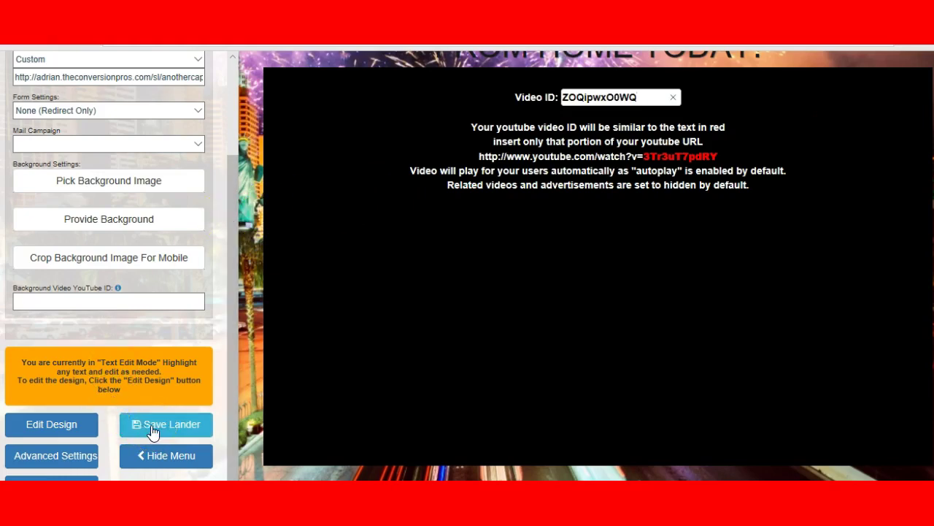
{"action": "left_click", "coordinate": [605, 115]}
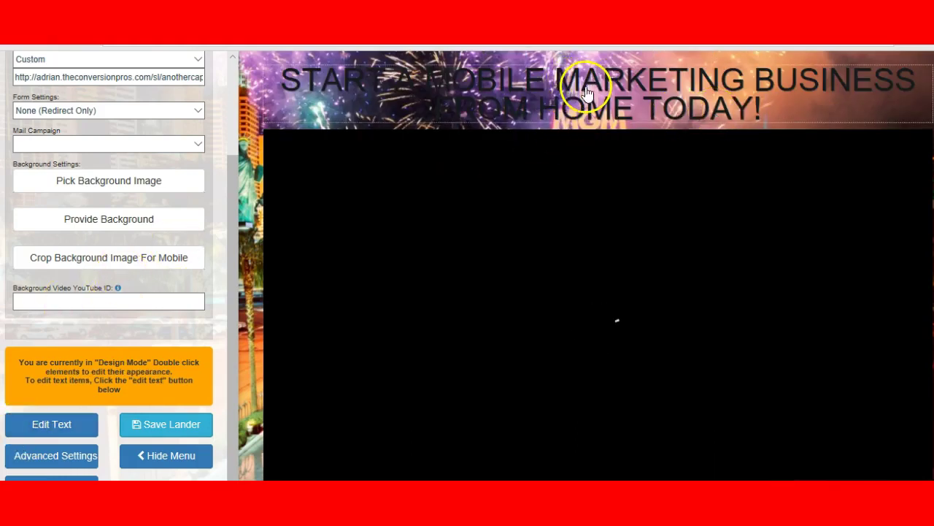
Replace the page headline with "HOW TO GET LEADS TO YOUR AUTO-RESPONDER" and return to design mode
{"action": "left_click", "coordinate": [508, 114]}
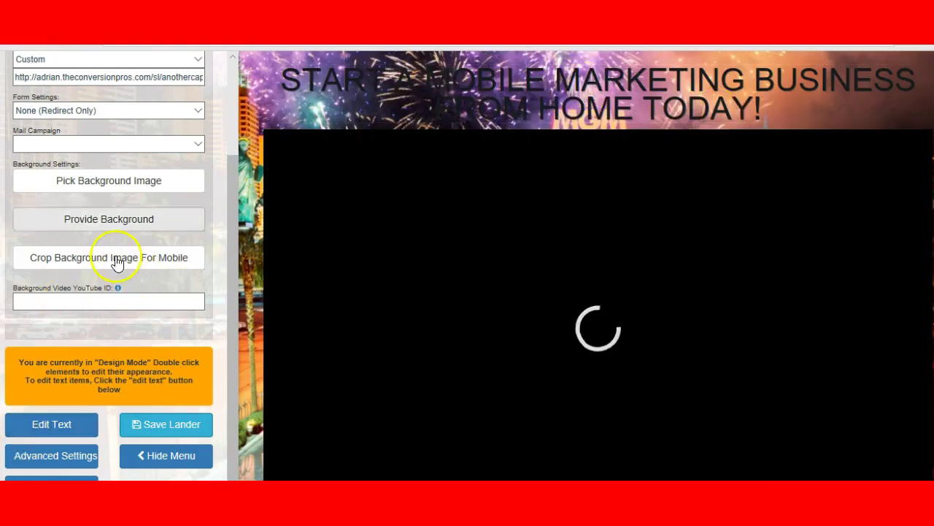
{"action": "left_click", "coordinate": [40, 427]}
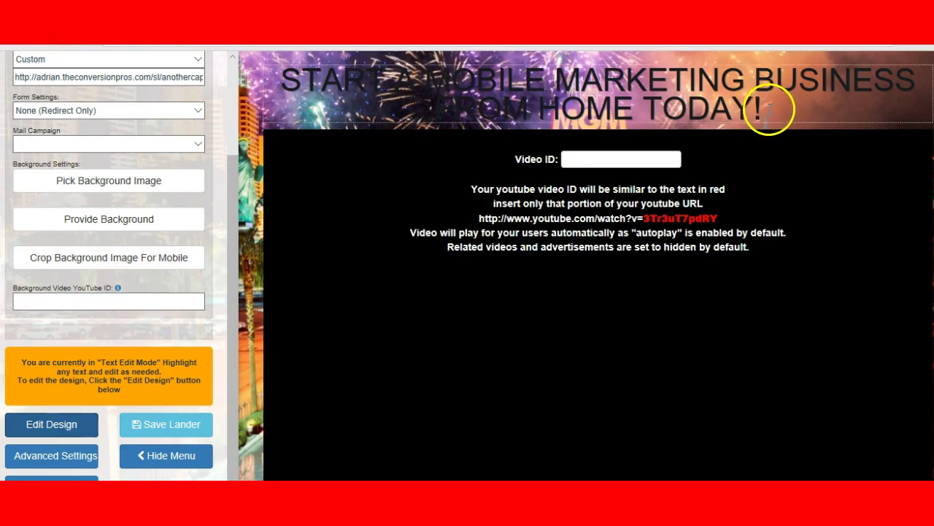
{"action": "key", "text": "BackSpace"}
{"action": "key", "text": "BackSpace"}
{"action": "key", "text": "BackSpace"}
{"action": "key", "text": "BackSpace"}
{"action": "key", "text": "BackSpace"}
{"action": "key", "text": "BackSpace"}
{"action": "key", "text": "BackSpace"}
{"action": "key", "text": "BackSpace"}
{"action": "key", "text": "BackSpace"}
{"action": "key", "text": "BackSpace"}
{"action": "key", "text": "BackSpace"}
{"action": "key", "text": "BackSpace"}
{"action": "key", "text": "BackSpace"}
{"action": "key", "text": "BackSpace"}
{"action": "key", "text": "BackSpace"}
{"action": "key", "text": "BackSpace"}
{"action": "key", "text": "BackSpace"}
{"action": "key", "text": "BackSpace"}
{"action": "key", "text": "BackSpace"}
{"action": "key", "text": "BackSpace"}
{"action": "key", "text": "BackSpace"}
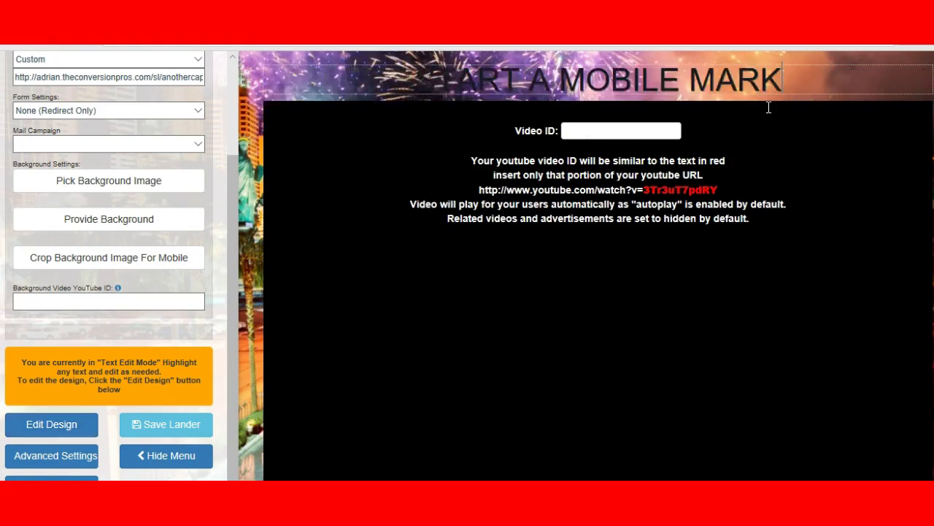
{"action": "key", "text": "BackSpace"}
{"action": "key", "text": "BackSpace"}
{"action": "key", "text": "BackSpace"}
{"action": "key", "text": "BackSpace"}
{"action": "key", "text": "BackSpace"}
{"action": "key", "text": "BackSpace"}
{"action": "key", "text": "BackSpace"}
{"action": "key", "text": "BackSpace"}
{"action": "key", "text": "BackSpace"}
{"action": "key", "text": "BackSpace"}
{"action": "key", "text": "BackSpace"}
{"action": "left_click", "coordinate": [51, 424]}
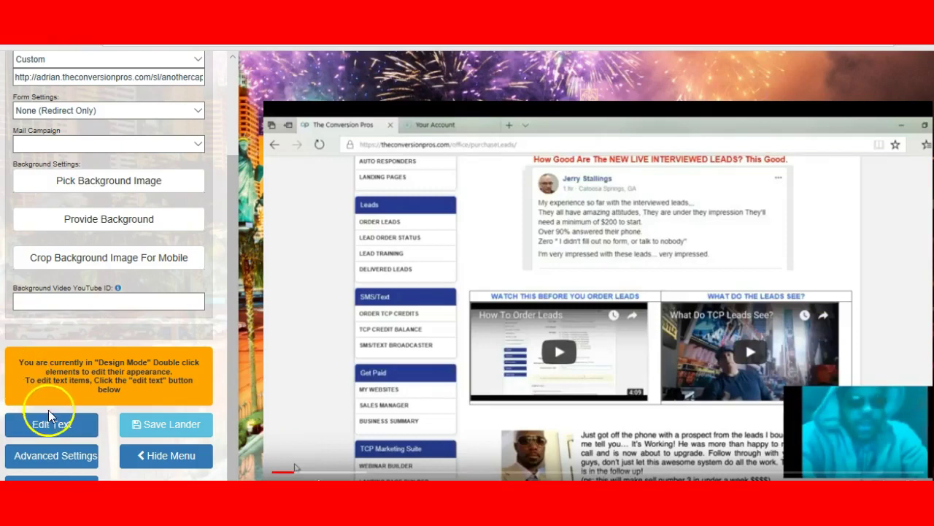
{"action": "left_click", "coordinate": [53, 430]}
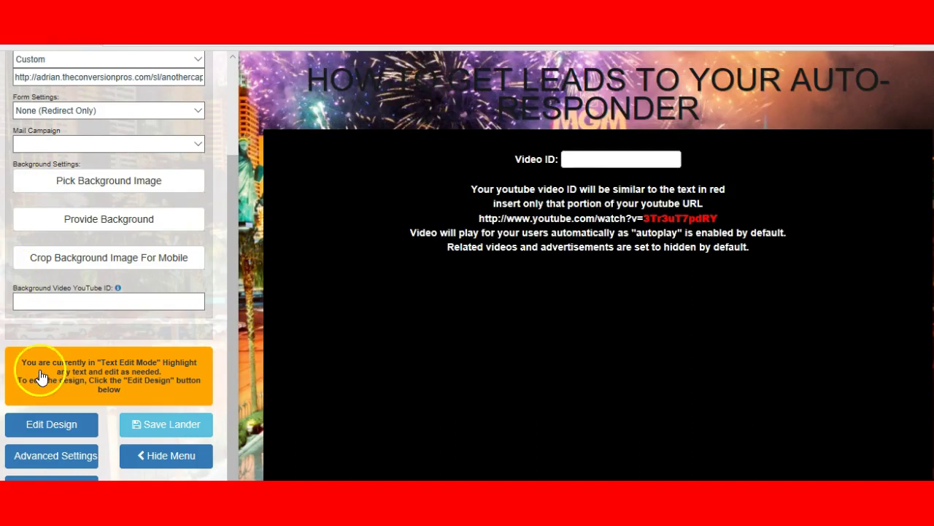
{"action": "left_click", "coordinate": [53, 429]}
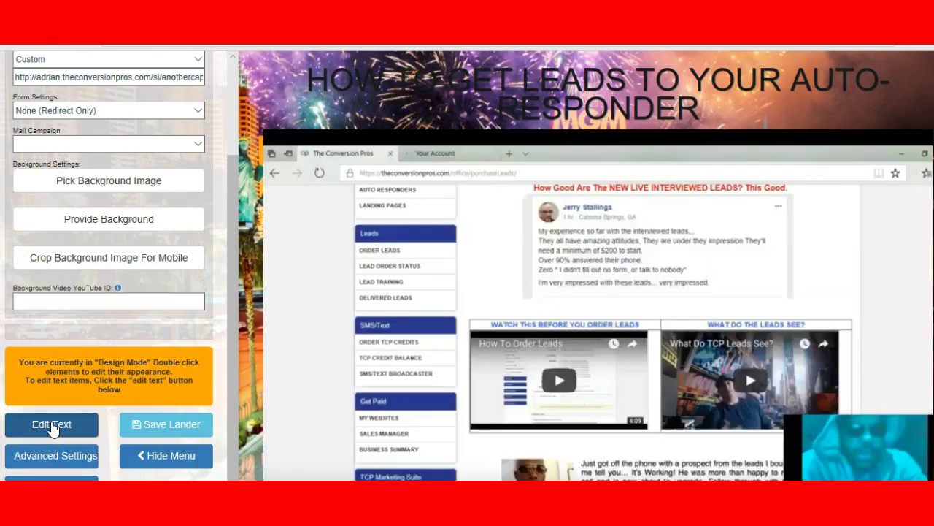
Set the headline's text color to the near-white #f7f9fa in the Attribute Editor
{"action": "double_click", "coordinate": [535, 82]}
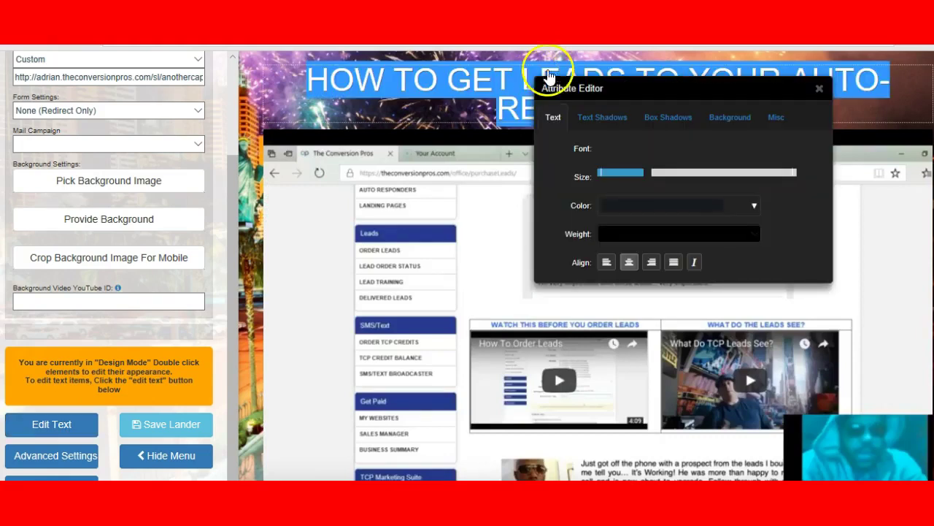
{"action": "left_click", "coordinate": [680, 89]}
{"action": "left_click_drag", "start_coordinate": [665, 96], "coordinate": [568, 146]}
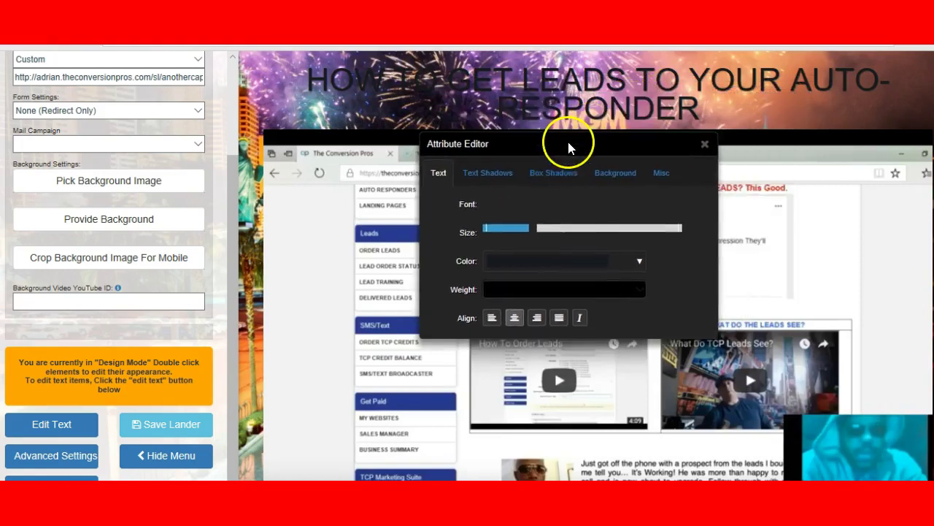
{"action": "left_click", "coordinate": [636, 261]}
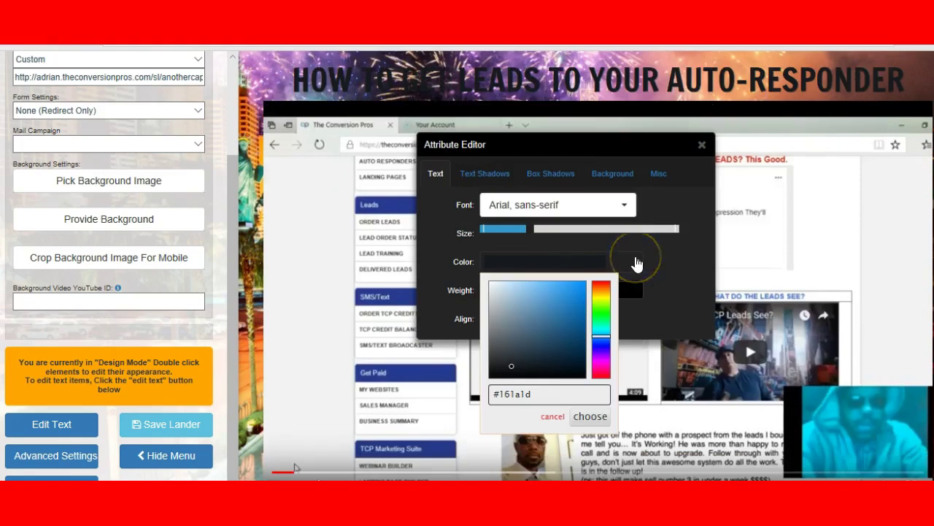
{"action": "left_click", "coordinate": [490, 283]}
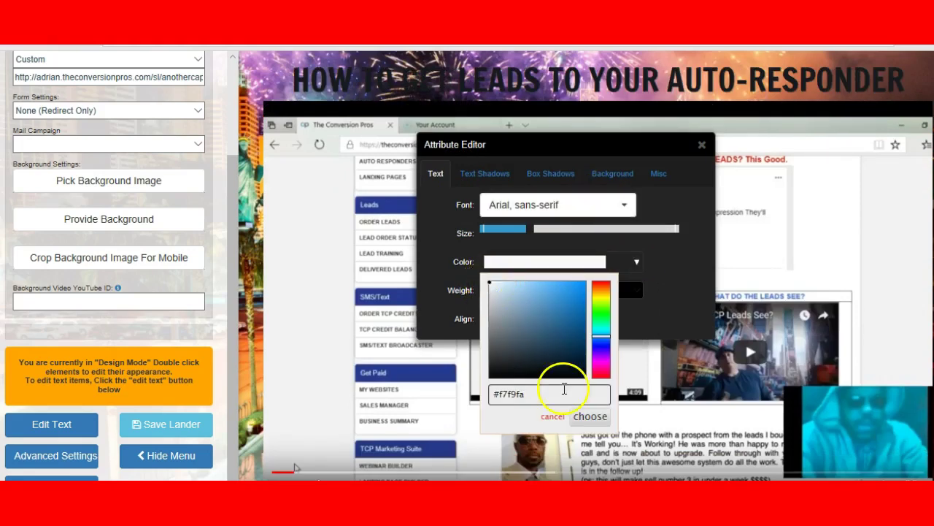
{"action": "left_click", "coordinate": [589, 416]}
Give the headline a red #f62106 text shadow with a slightly larger X offset, and close the Attribute Editor
{"action": "left_click", "coordinate": [500, 175]}
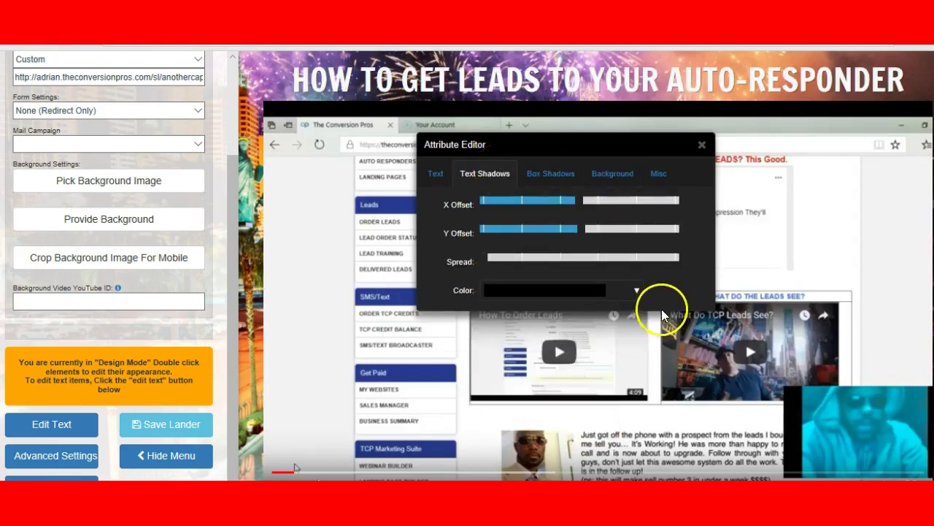
{"action": "left_click", "coordinate": [636, 292]}
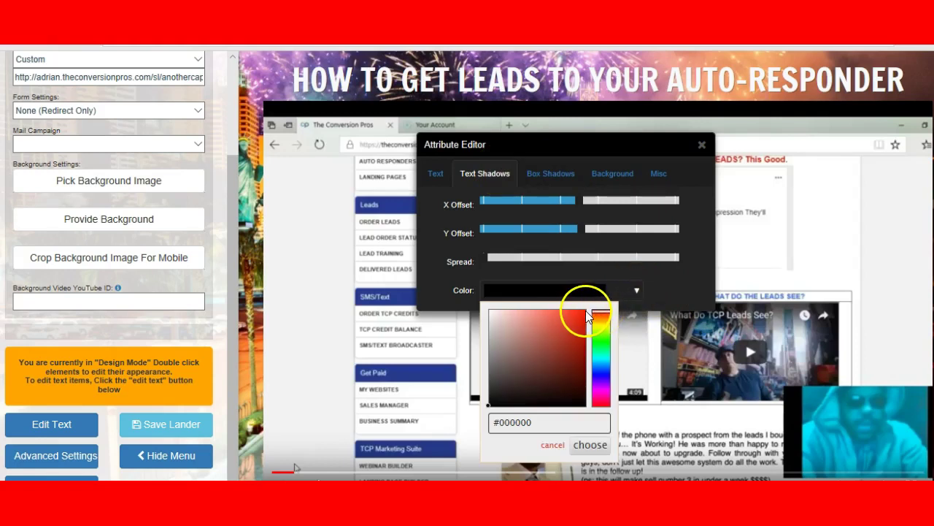
{"action": "left_click", "coordinate": [583, 313]}
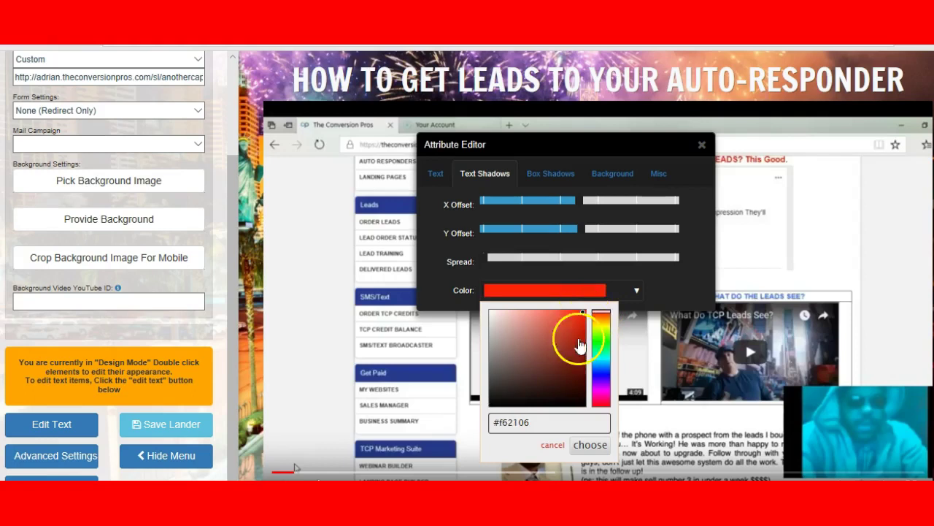
{"action": "left_click", "coordinate": [592, 447]}
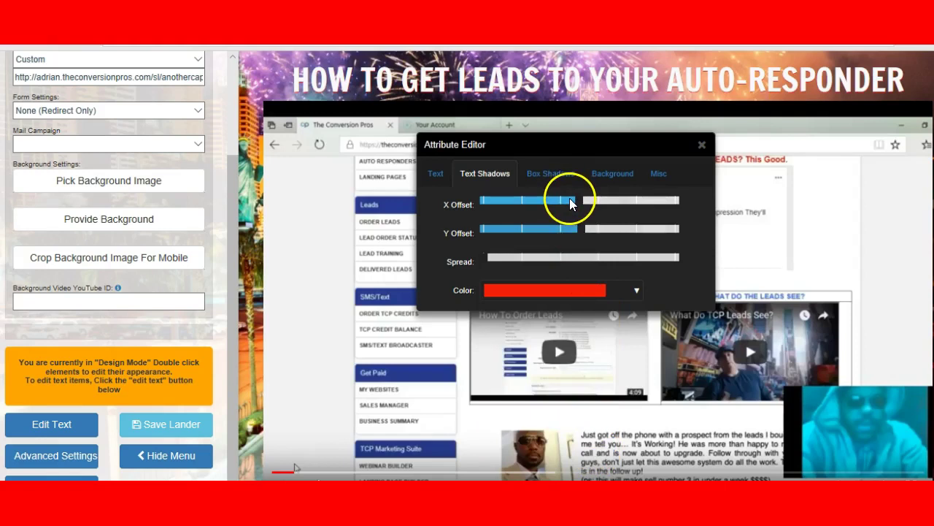
{"action": "left_click_drag", "start_coordinate": [570, 198], "coordinate": [583, 200]}
{"action": "left_click", "coordinate": [463, 96]}
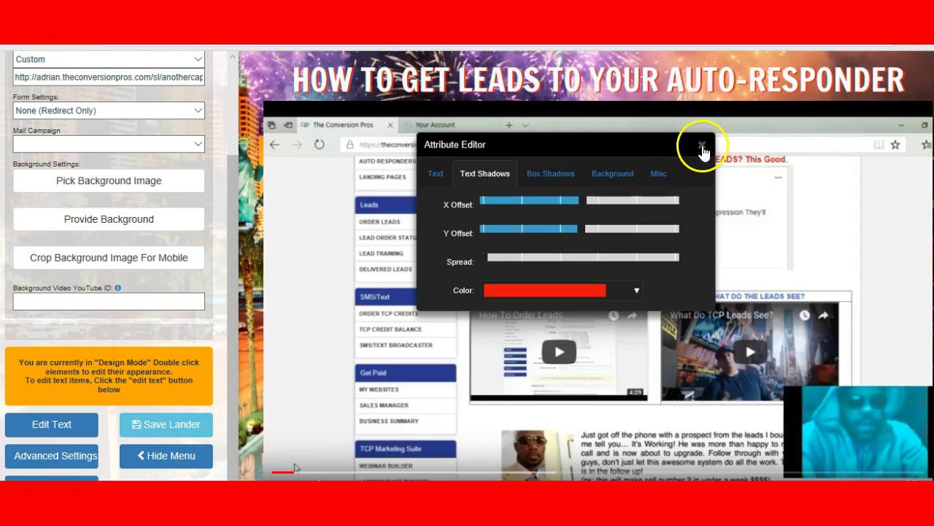
{"action": "left_click", "coordinate": [702, 151]}
Delete the "Uncover a new found personal success" sentence above the Take The Free Tour! button
{"action": "scroll", "coordinate": [925, 117], "scroll_direction": "down", "scroll_amount": 2}
{"action": "scroll", "coordinate": [598, 263], "scroll_direction": "down", "scroll_amount": 2}
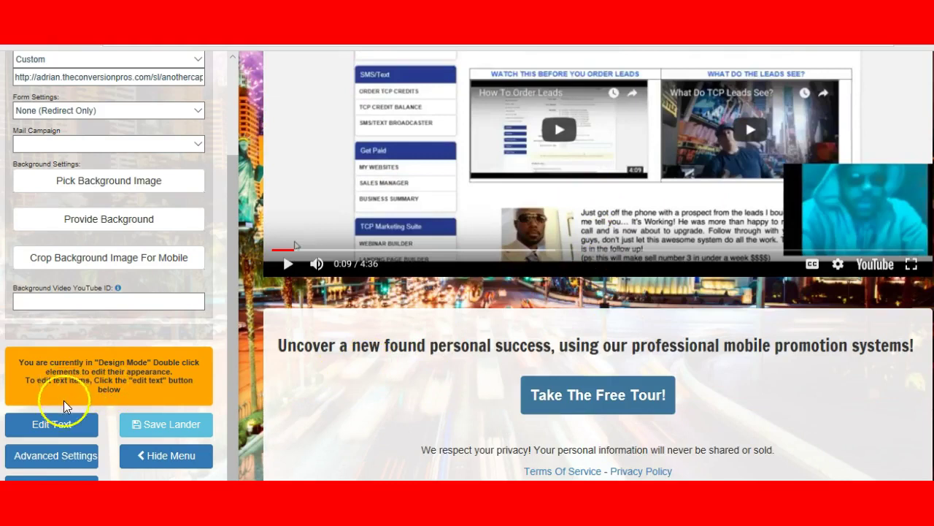
{"action": "left_click", "coordinate": [64, 424]}
{"action": "left_click", "coordinate": [913, 344]}
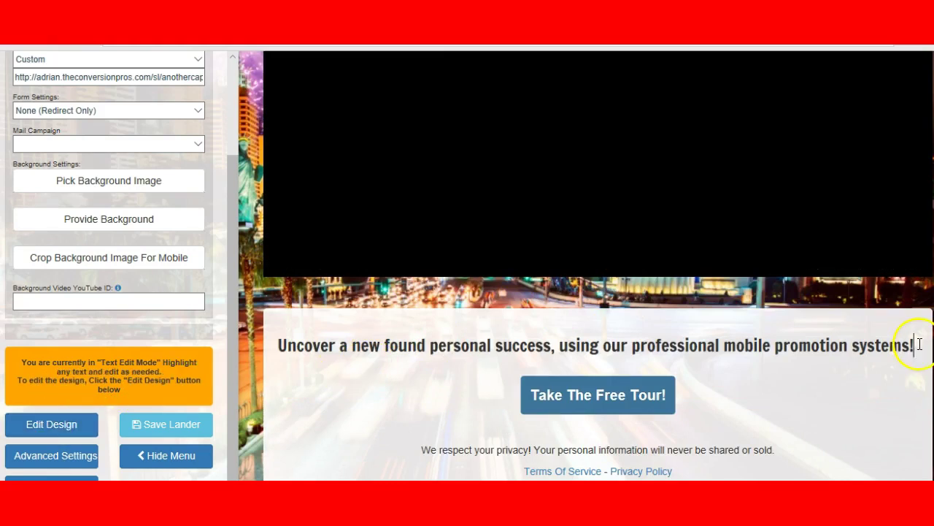
{"action": "key", "text": "ctrl+BackSpace"}
{"action": "key", "text": "ctrl+BackSpace"}
{"action": "key", "text": "ctrl+BackSpace"}
{"action": "key", "text": "ctrl+BackSpace"}
{"action": "key", "text": "ctrl+BackSpace"}
{"action": "key", "text": "ctrl+BackSpace"}
{"action": "key", "text": "ctrl+BackSpace"}
{"action": "key", "text": "ctrl+BackSpace"}
{"action": "key", "text": "ctrl+BackSpace"}
{"action": "key", "text": "ctrl+BackSpace"}
{"action": "key", "text": "ctrl+BackSpace"}
{"action": "key", "text": "ctrl+BackSpace"}
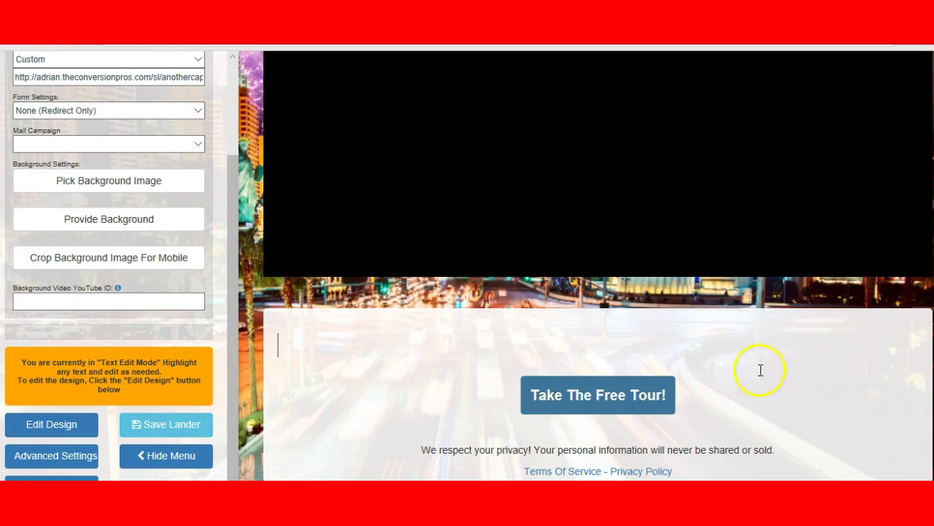
Review the page with the settings menu hidden, from the headline and video down to the Take The Free Tour! button
{"action": "left_click", "coordinate": [599, 400]}
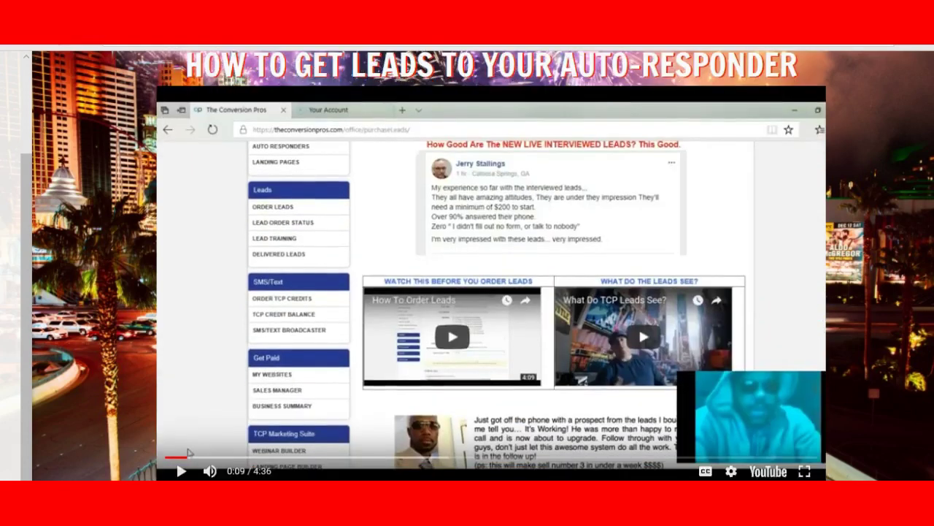
{"action": "scroll", "coordinate": [490, 263], "scroll_direction": "down", "scroll_amount": 3}
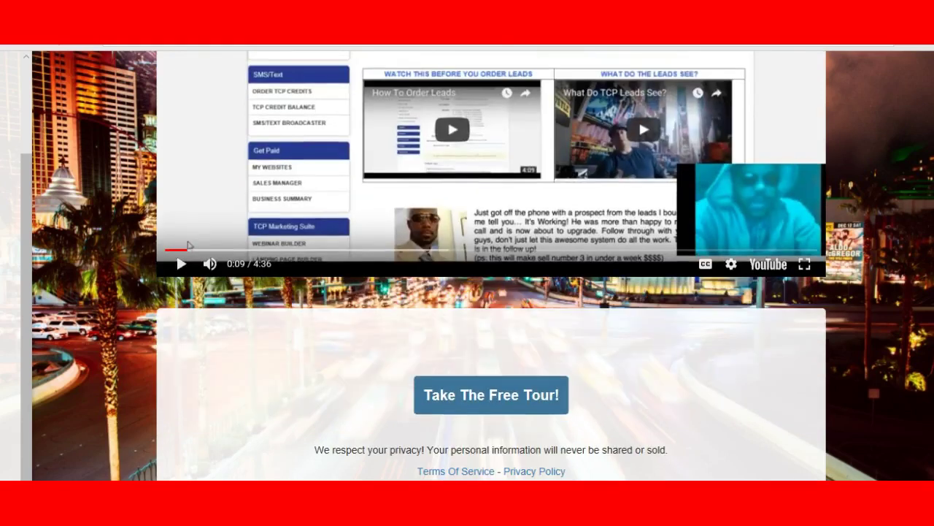
{"action": "left_click", "coordinate": [509, 406]}
{"action": "left_click", "coordinate": [871, 408]}
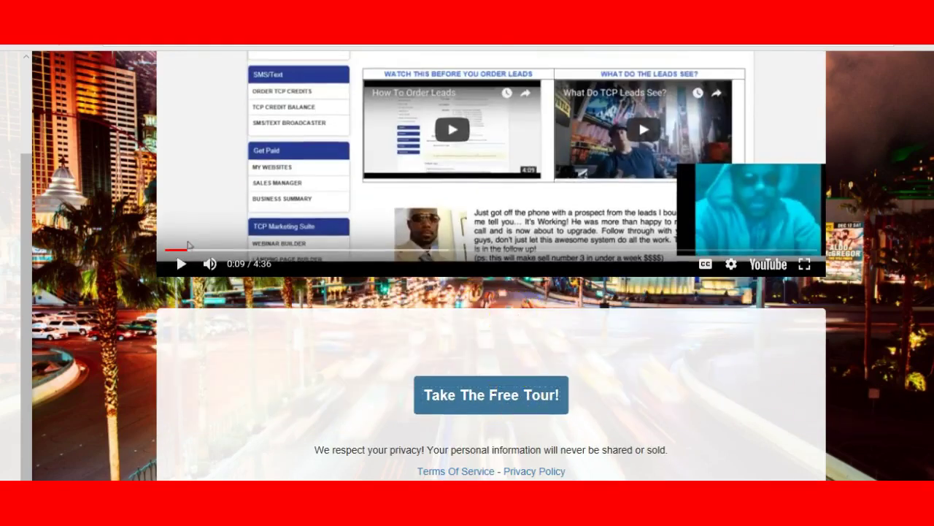
{"action": "scroll", "coordinate": [188, 246], "scroll_direction": "up", "scroll_amount": 5}
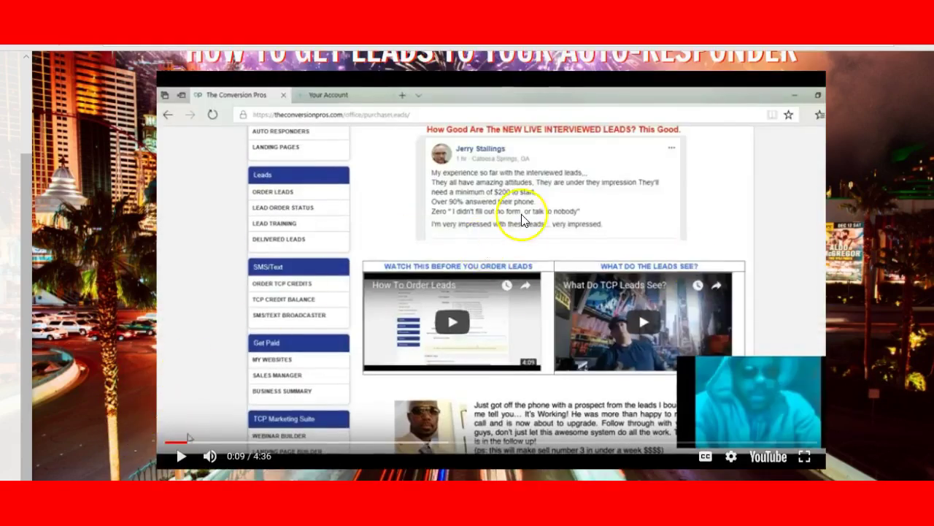
Bring back the Lander Page Settings and go to the custom redirect URL
{"action": "left_click", "coordinate": [6, 71]}
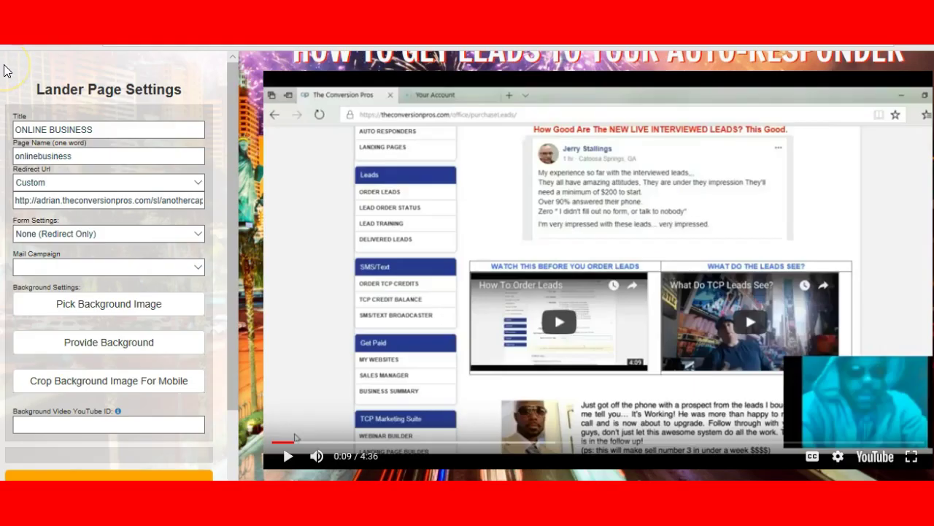
{"action": "left_click", "coordinate": [60, 200]}
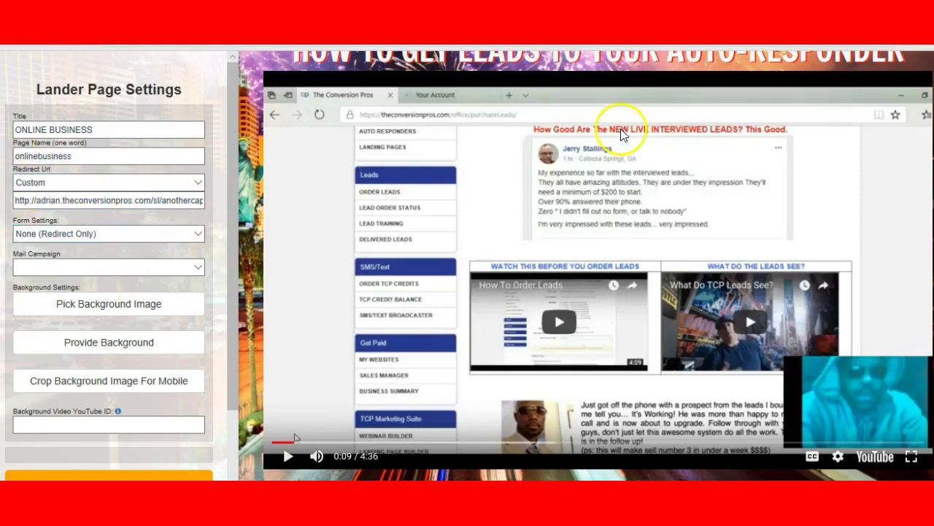